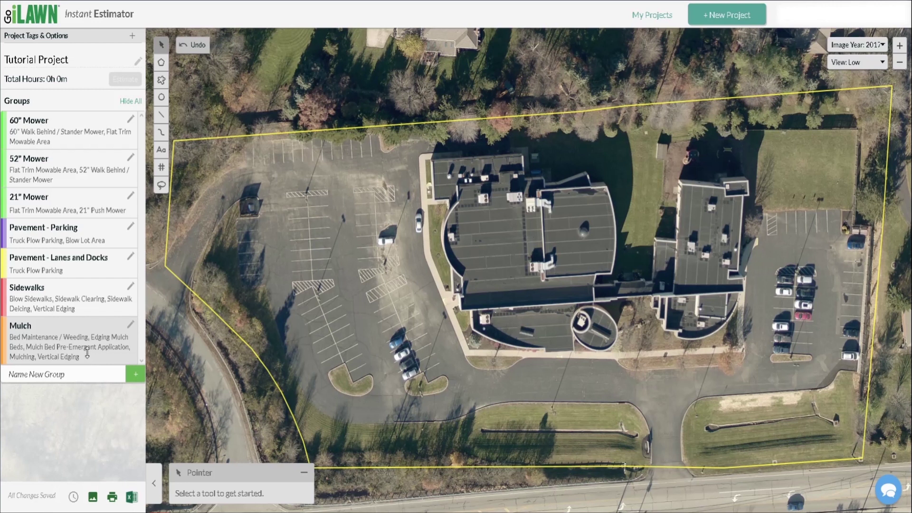
# Review the Mulch group's five services, save it, and zoom into the front lawn
pyautogui.click(131, 329)
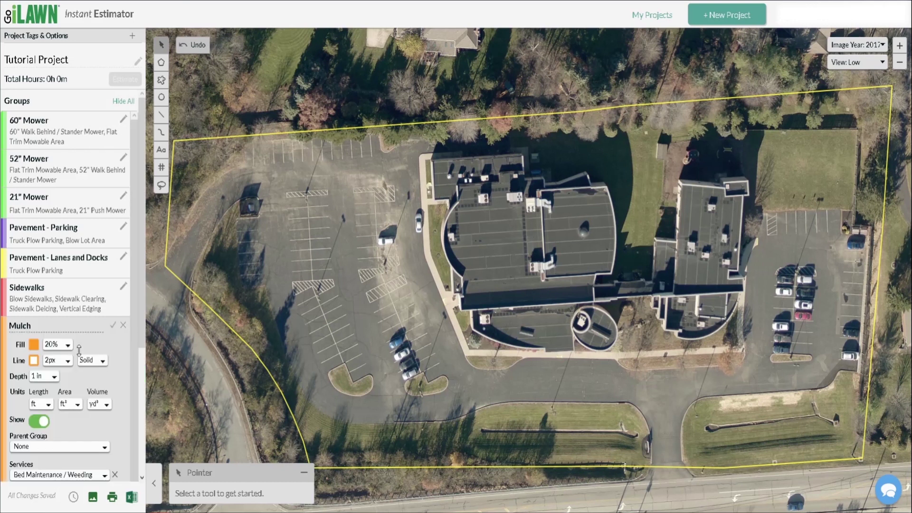
pyautogui.scroll(-4, 73, 369)
pyautogui.scroll(-1, 73, 369)
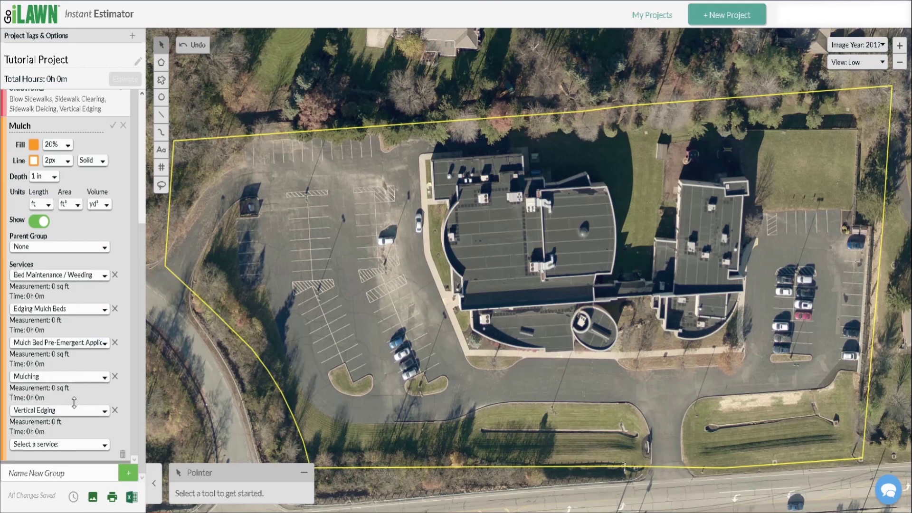
pyautogui.click(113, 125)
pyautogui.scroll(5, 501, 360)
pyautogui.scroll(1, 469, 402)
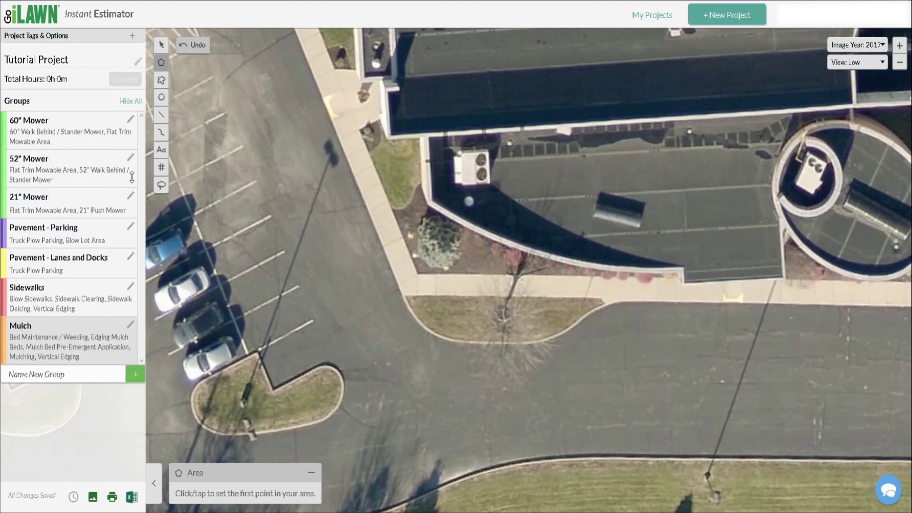
# Draw a Mulch circle around the front-lawn tree (30.74 ft²) and view the estimate
pyautogui.click(161, 97)
pyautogui.moveTo(502, 321); pyautogui.dragTo(506, 338)
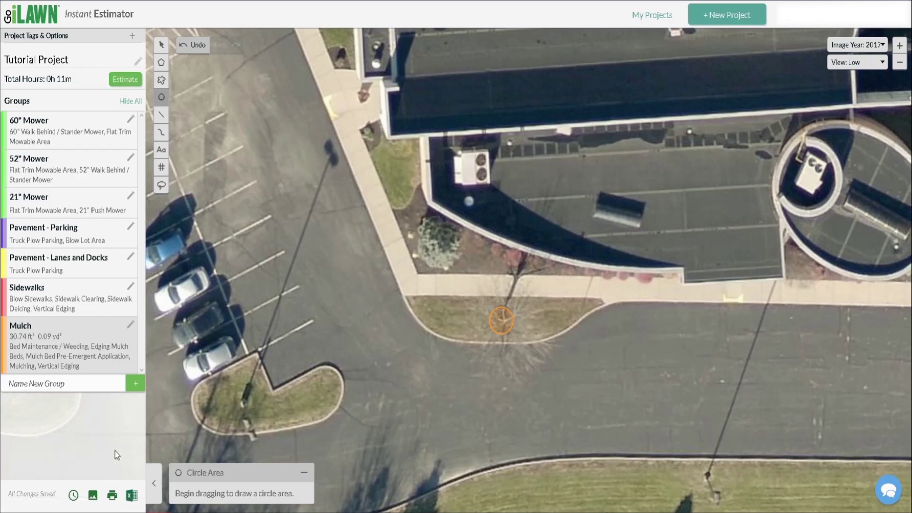
pyautogui.click(120, 81)
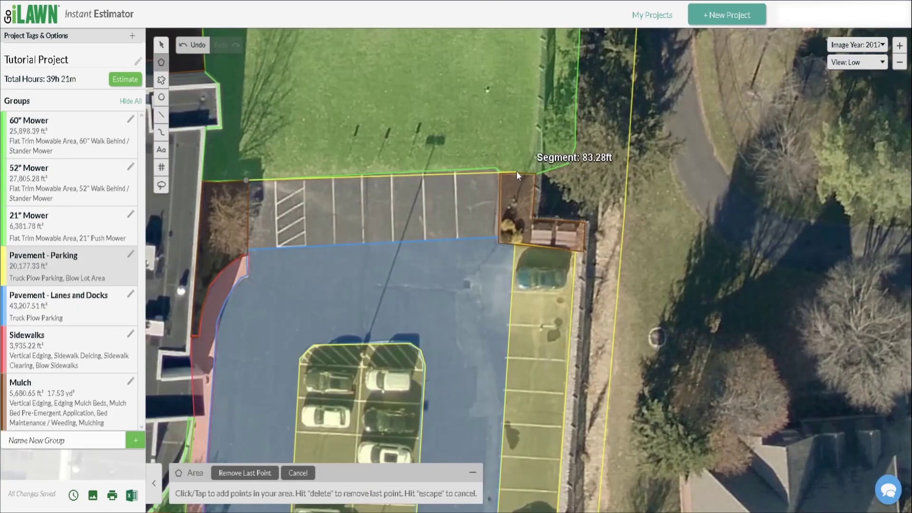
# Outline the last parking area, bringing Pavement - Parking to 21,628.69 ft², and review the site
pyautogui.click(496, 167)
pyautogui.click(500, 172)
pyautogui.click(499, 237)
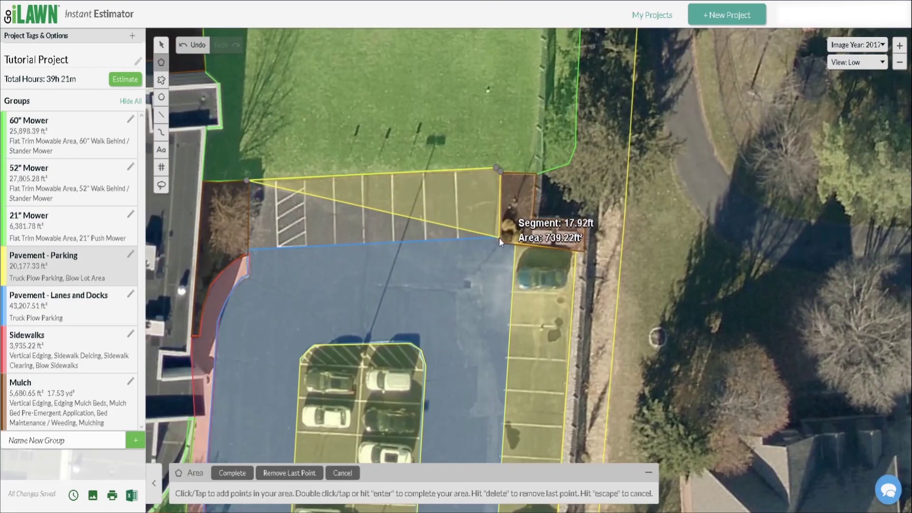
pyautogui.click(249, 249)
pyautogui.click(249, 249)
pyautogui.scroll(-6, 325, 252)
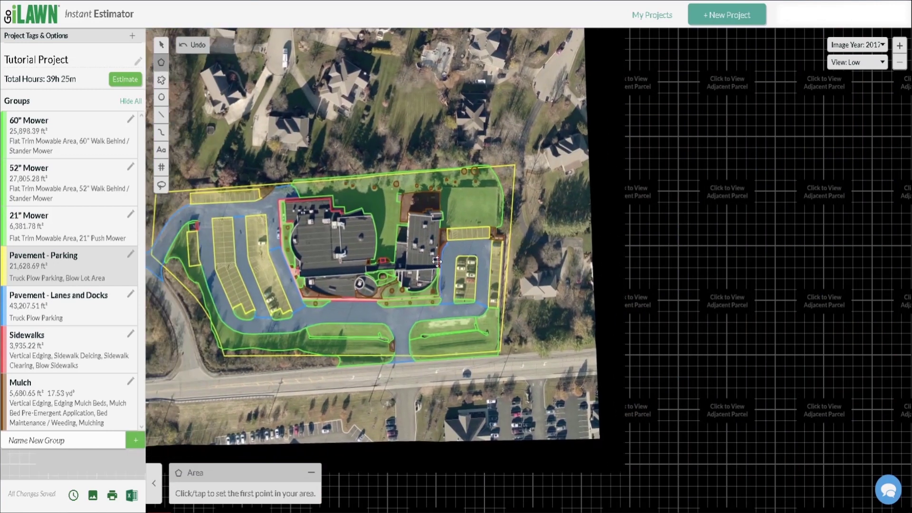
pyautogui.scroll(2, 426, 277)
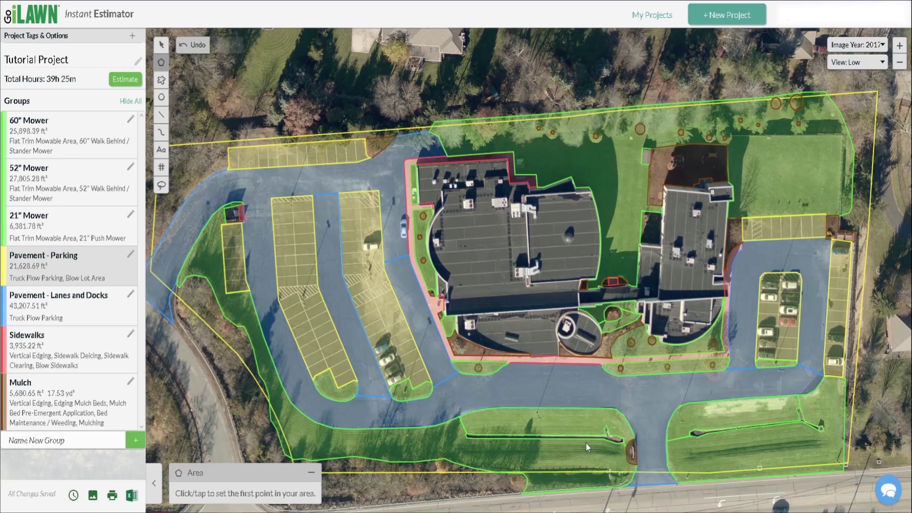
pyautogui.moveTo(458, 481); pyautogui.dragTo(386, 407)
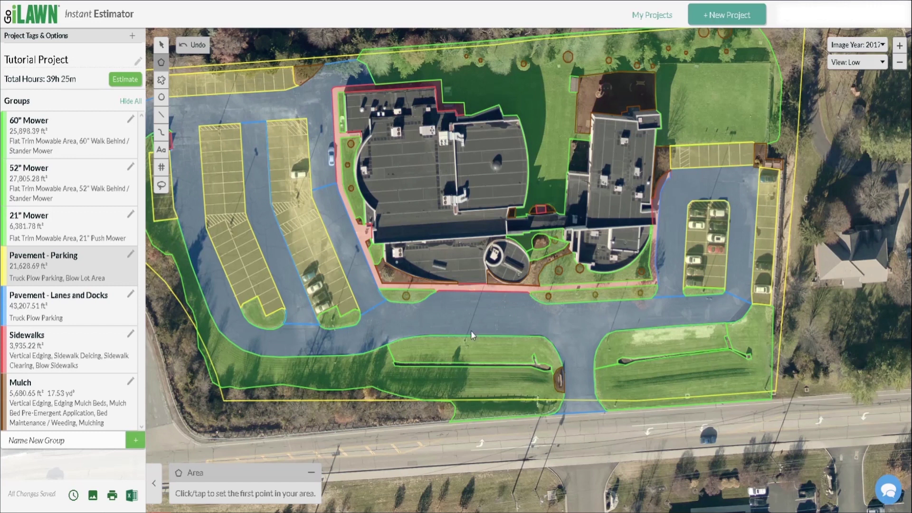
pyautogui.moveTo(301, 402); pyautogui.dragTo(379, 402)
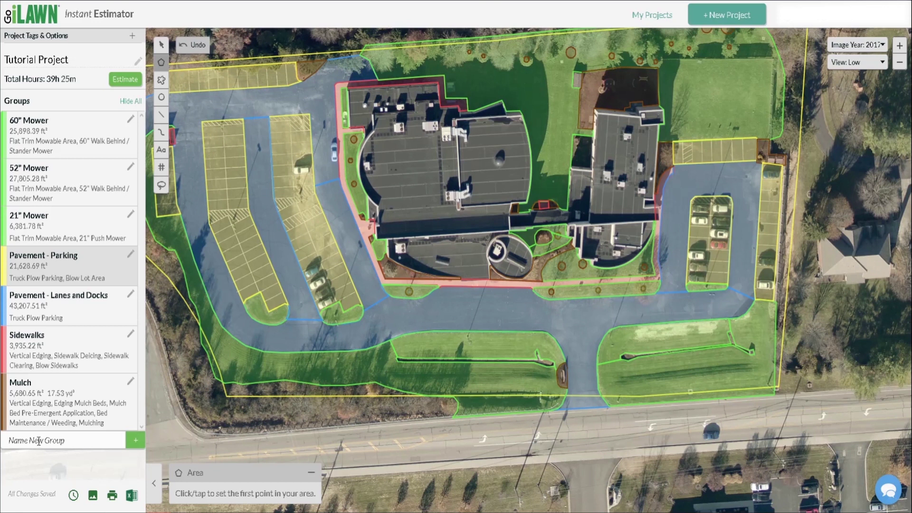
# Create a group named 36" Mower and add the 36" Walk Behind Mower service
pyautogui.write('36" Mower')
pyautogui.press('Return')
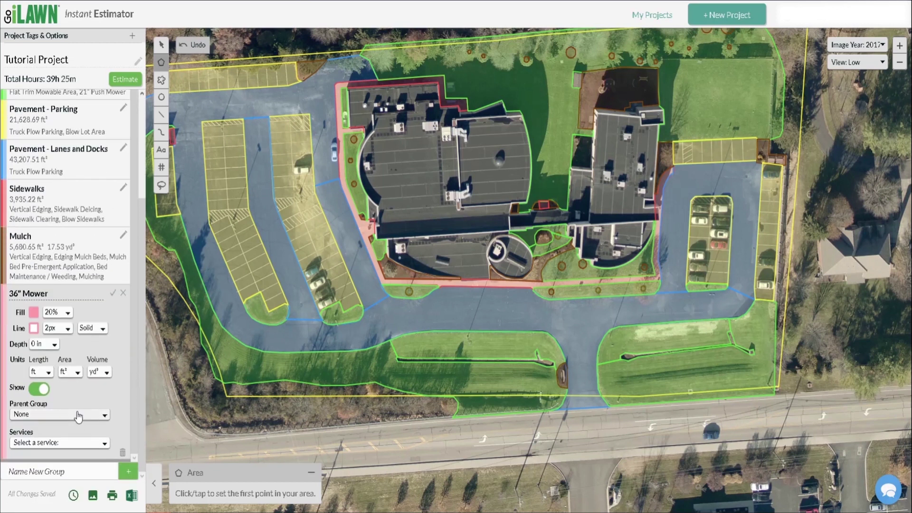
pyautogui.click(86, 444)
pyautogui.scroll(-1, 66, 380)
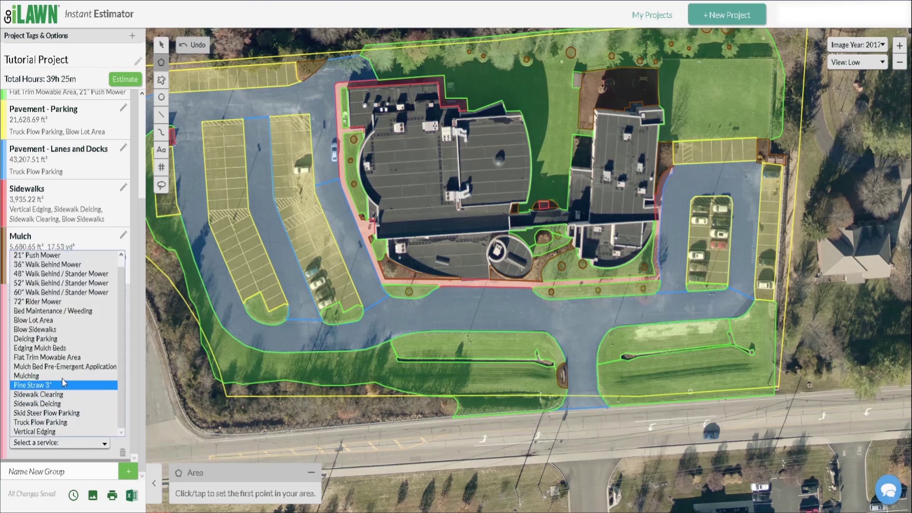
pyautogui.click(48, 265)
# Add the Flat Trim Mowable Area service to 36" Mower and save the group
pyautogui.scroll(-1, 83, 380)
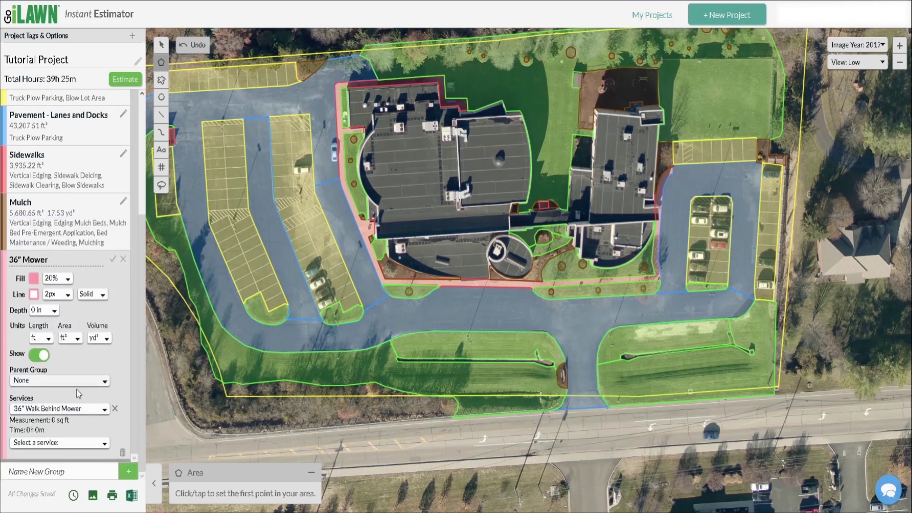
pyautogui.click(62, 443)
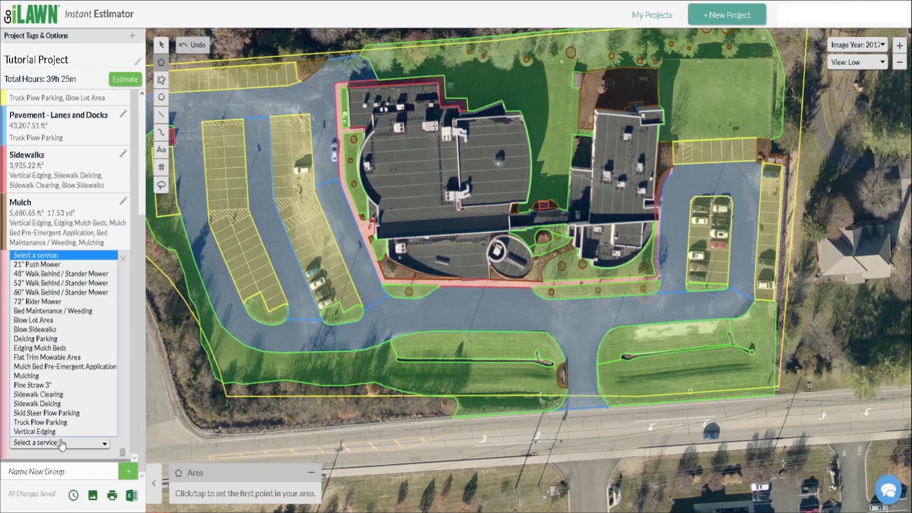
pyautogui.click(64, 360)
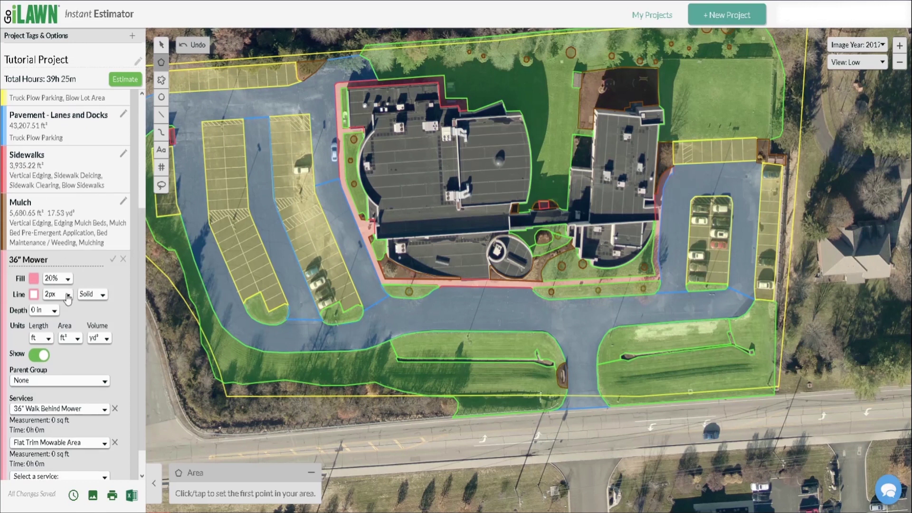
pyautogui.click(113, 259)
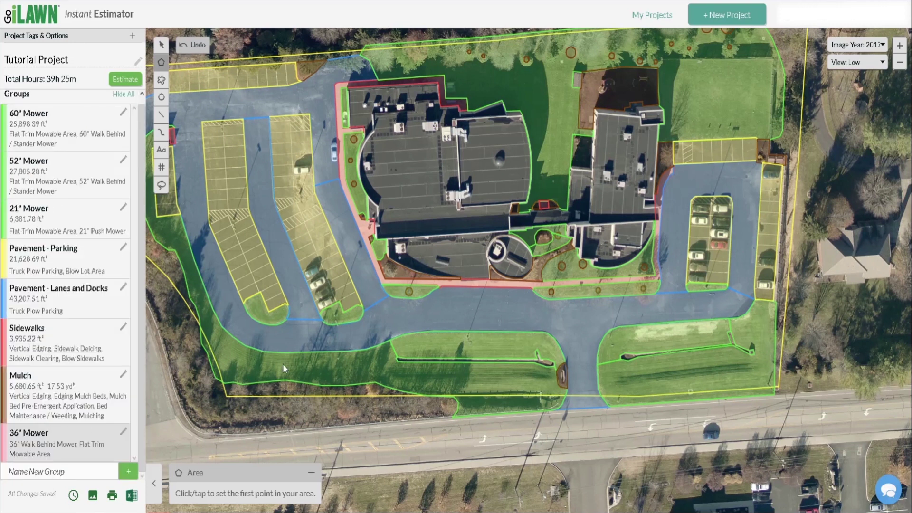
# Move the lower-left lawn area from 52" Mower into the 36" Mower group
pyautogui.rightClick(295, 364)
pyautogui.moveTo(352, 376)
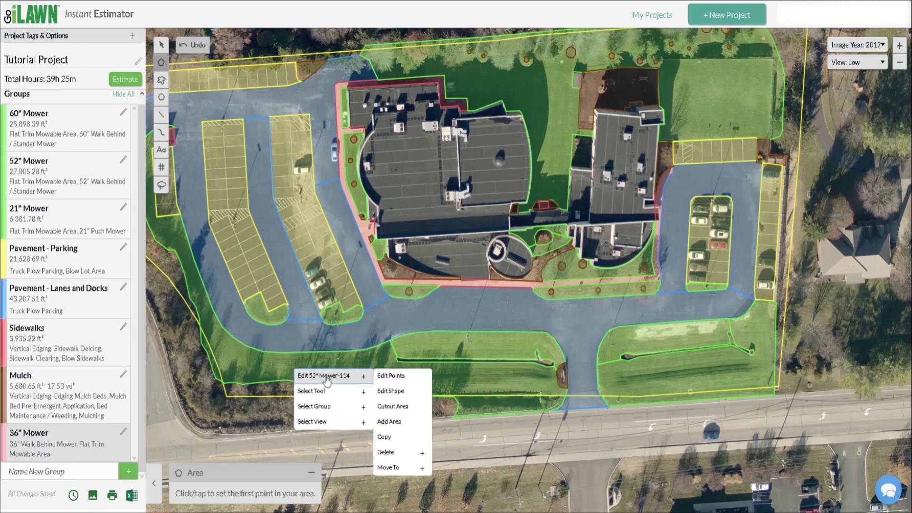
pyautogui.moveTo(417, 475)
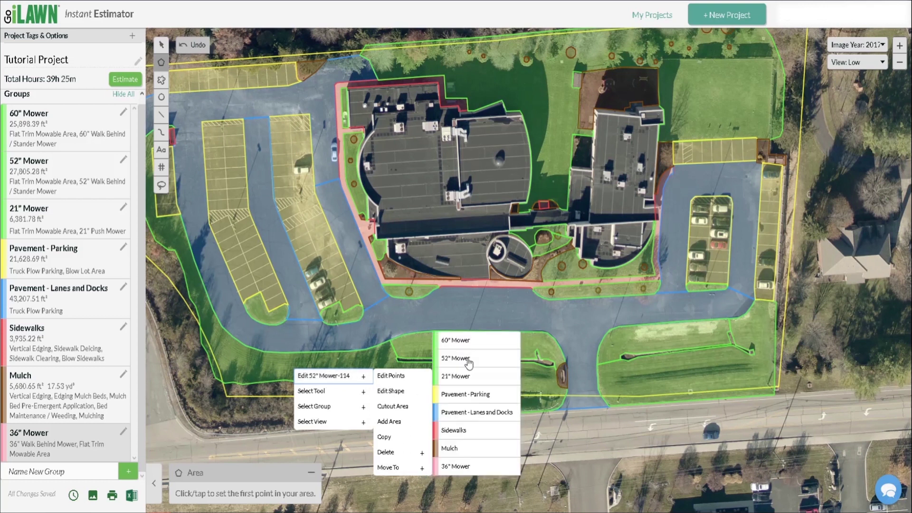
pyautogui.click(470, 467)
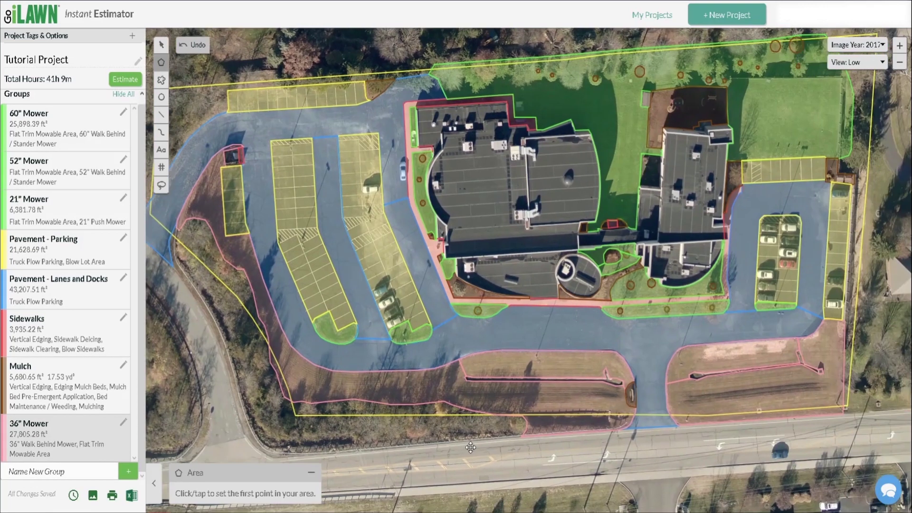
pyautogui.moveTo(470, 447); pyautogui.dragTo(405, 449)
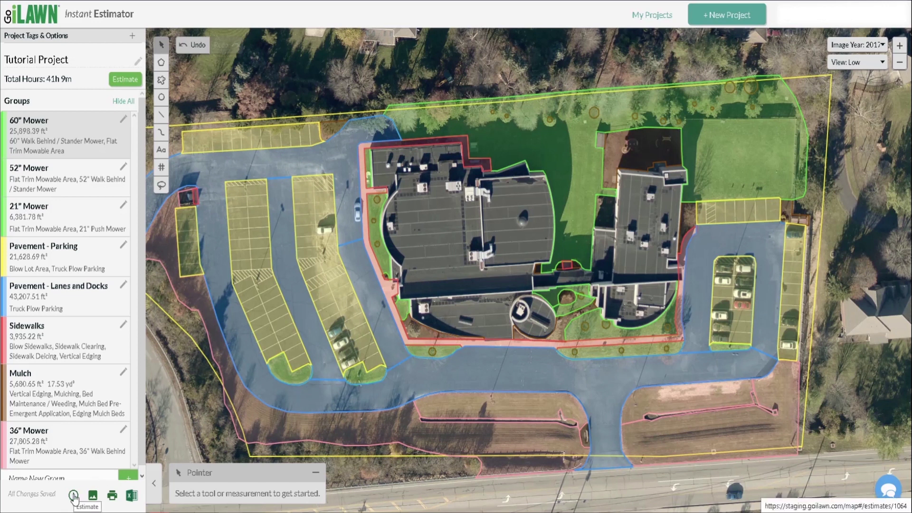
# On the estimate, set 60" Mower complexity to 1.25x, giving 4h 29m total
pyautogui.click(118, 82)
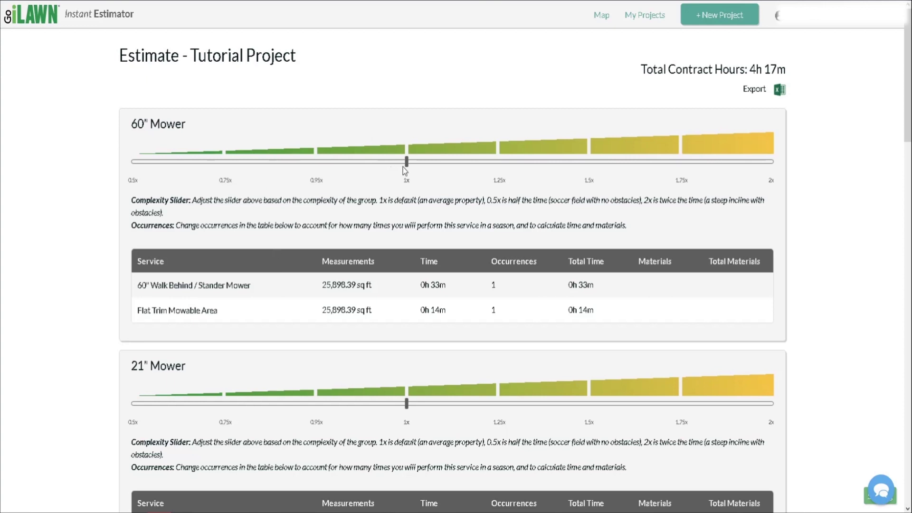
pyautogui.moveTo(407, 167); pyautogui.dragTo(498, 172)
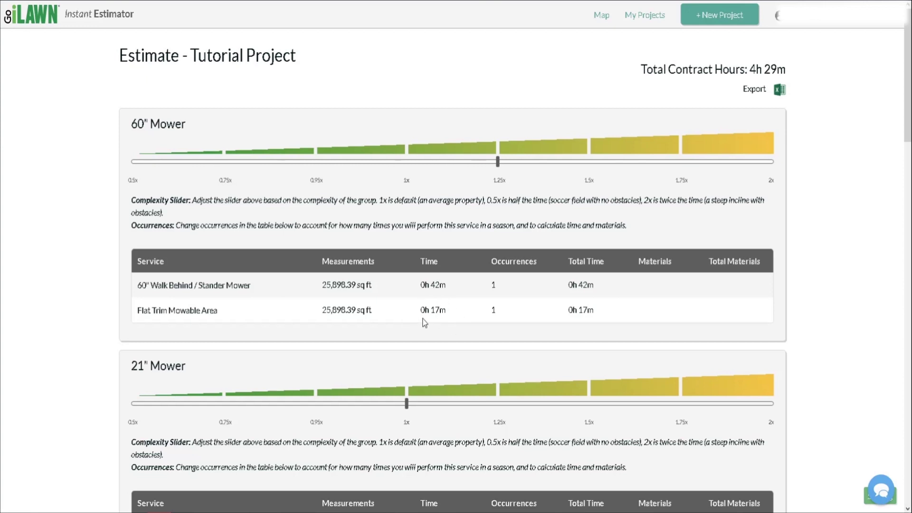
# Scroll through every group's estimate down to 36" Mower and back up
pyautogui.scroll(-5, 419, 288)
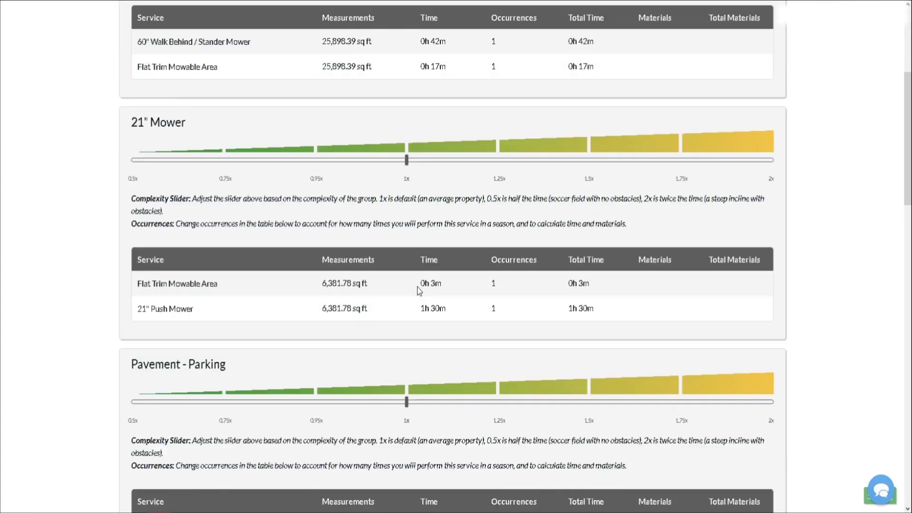
pyautogui.scroll(-6, 418, 287)
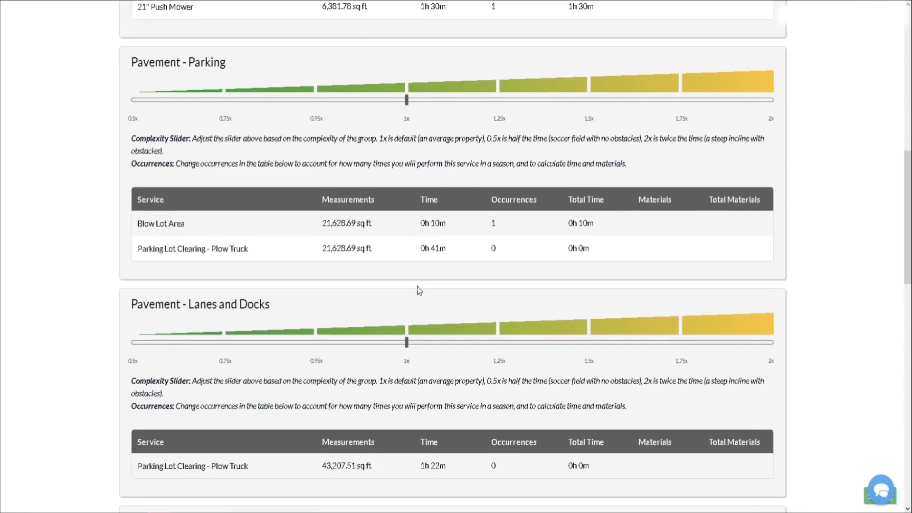
pyautogui.scroll(-1, 417, 286)
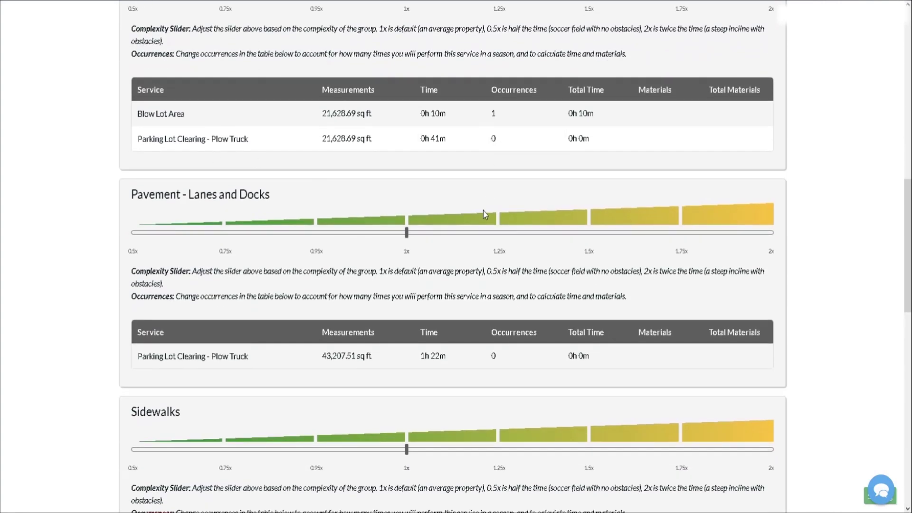
pyautogui.scroll(-3, 434, 256)
pyautogui.scroll(-3, 434, 256)
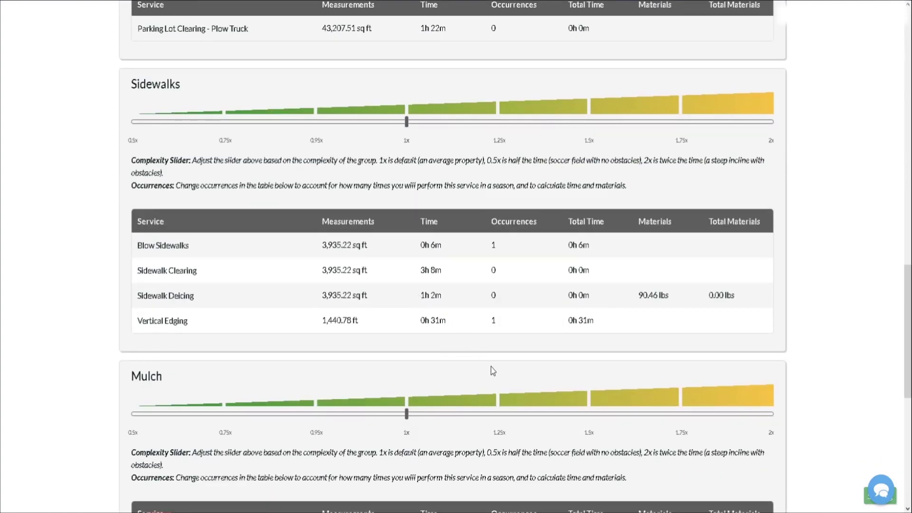
pyautogui.scroll(-3, 491, 371)
pyautogui.scroll(-3, 494, 373)
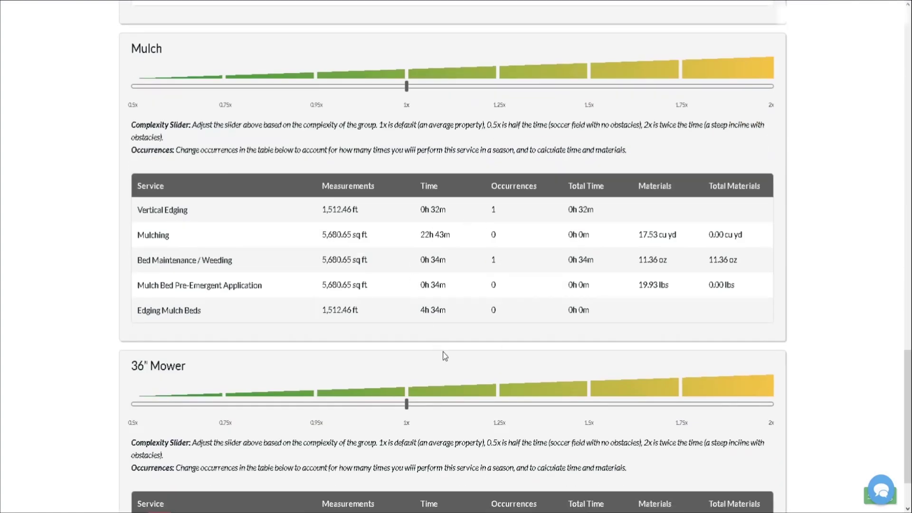
pyautogui.scroll(-2, 446, 328)
pyautogui.scroll(20, 446, 327)
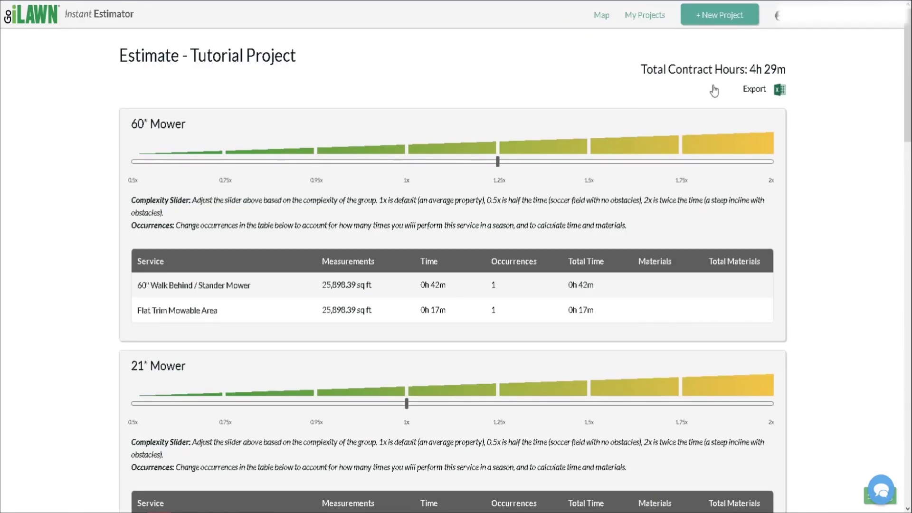
# Return to the Tutorial Project map and recenter the property in view
pyautogui.click(601, 17)
pyautogui.moveTo(357, 292); pyautogui.dragTo(364, 323)
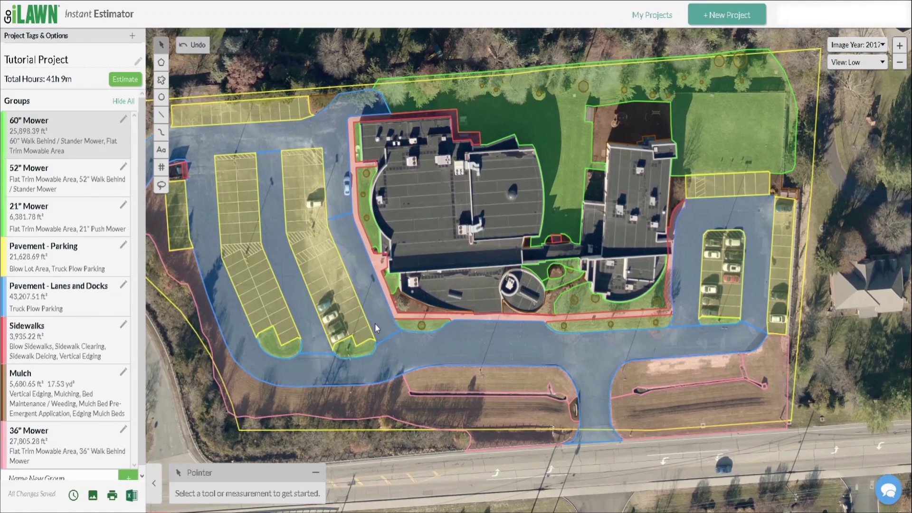
pyautogui.scroll(-1, 375, 323)
pyautogui.scroll(1, 335, 364)
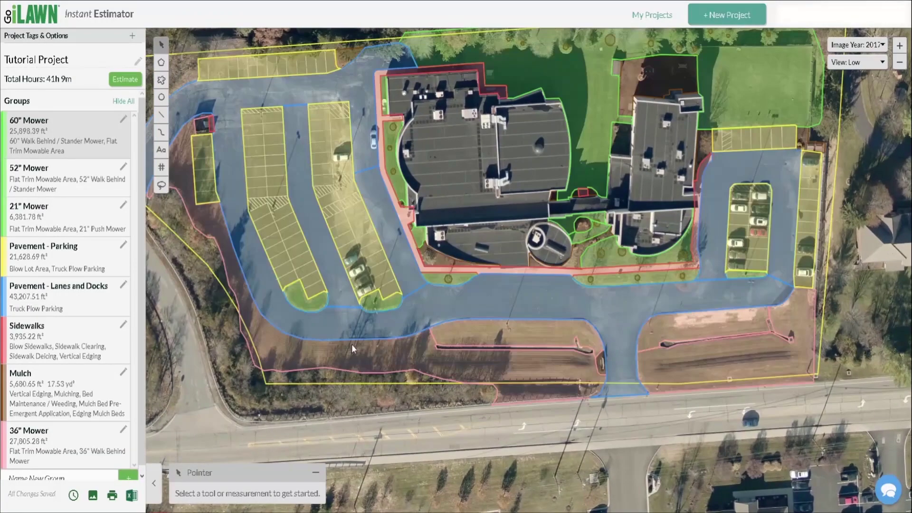